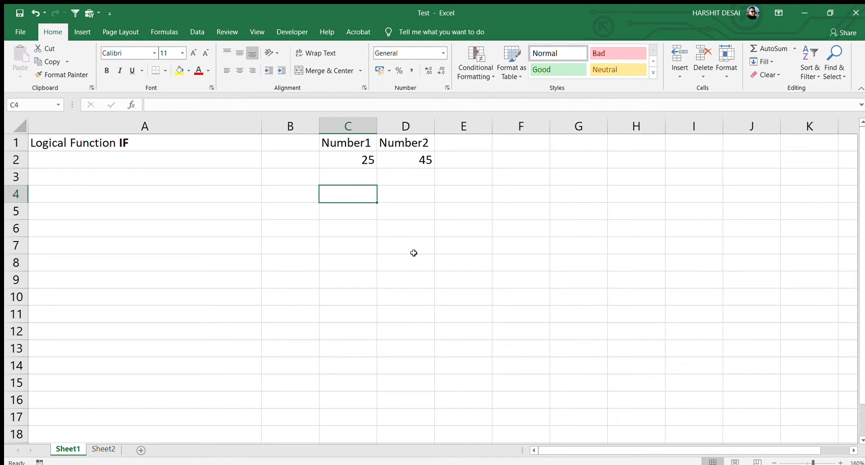
pyautogui.press('Up')
pyautogui.press('Up')
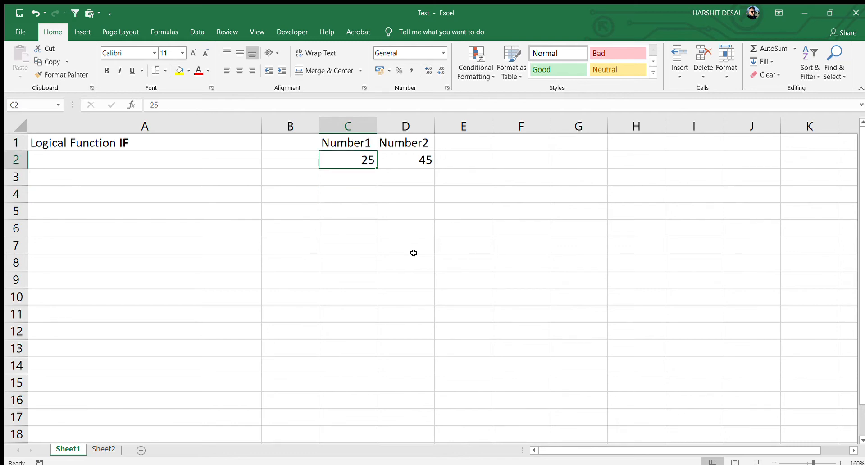
pyautogui.press('Right')
pyautogui.press('Down')
pyautogui.press('Down')
pyautogui.press('Left')
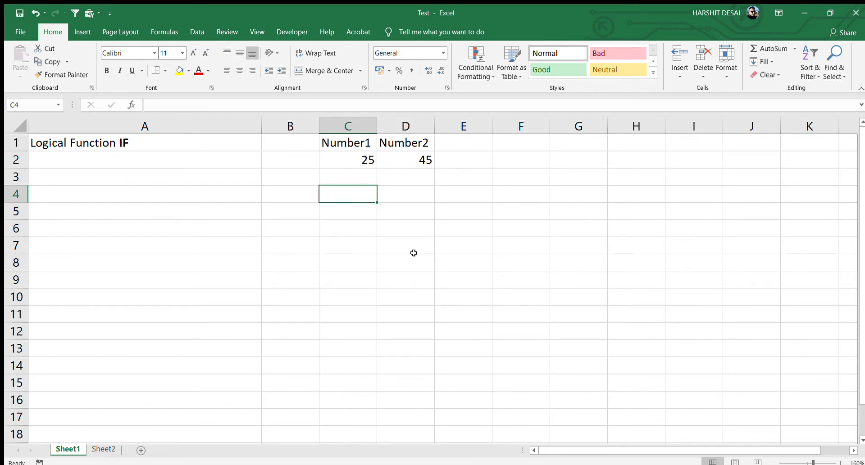
# - Start an IF formula in cell C4 that tests whether Number1 in C2 is greater than Number2 in D2
pyautogui.write('=i')
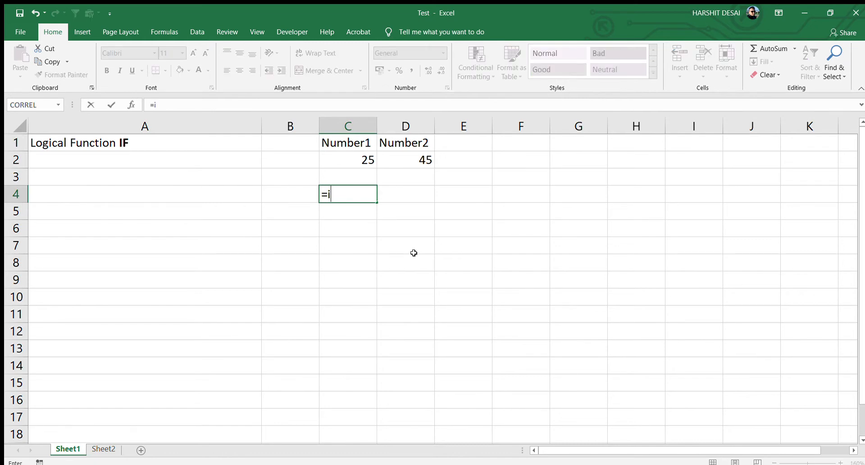
pyautogui.write('f')
pyautogui.press('Tab')
pyautogui.press('Up')
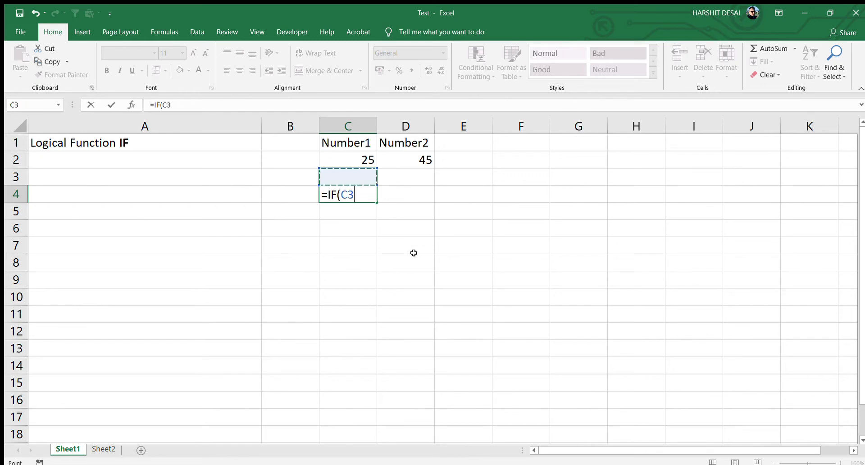
pyautogui.press('Up')
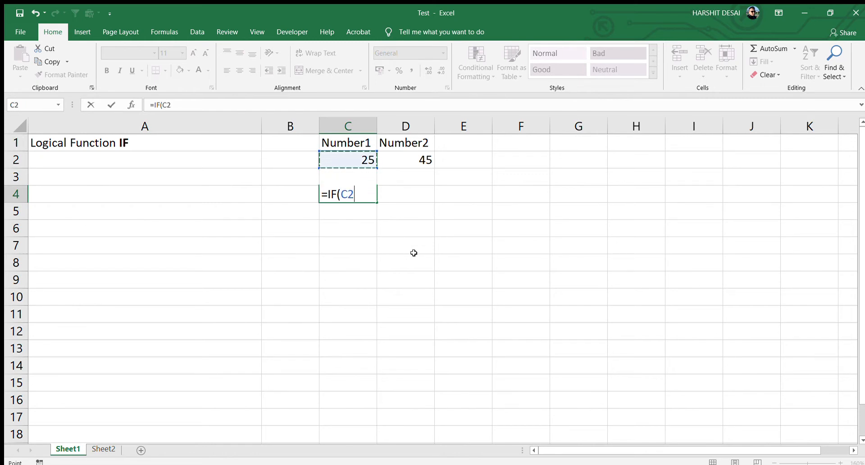
pyautogui.write('>')
pyautogui.press('Right')
pyautogui.press('Right')
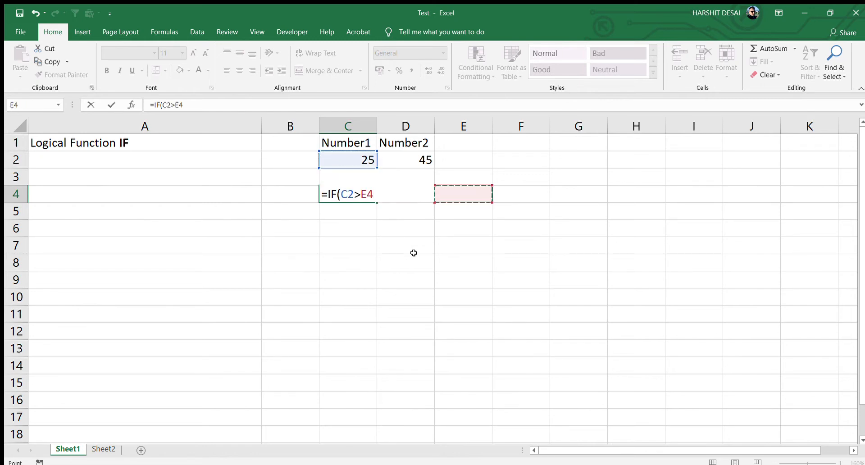
pyautogui.press('Left')
pyautogui.press('Up')
pyautogui.press('Up')
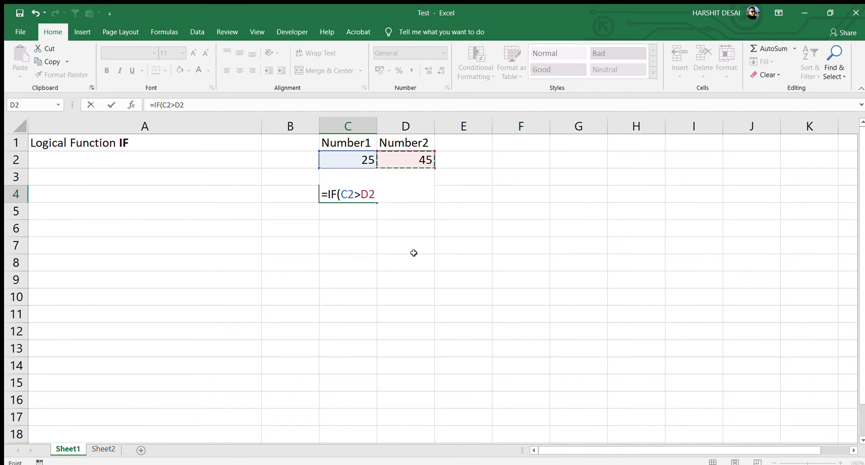
# - Complete the IF formula in C4 to return "Greater" when the condition is true and "Smaller" when it is false
pyautogui.write(',"Greater')
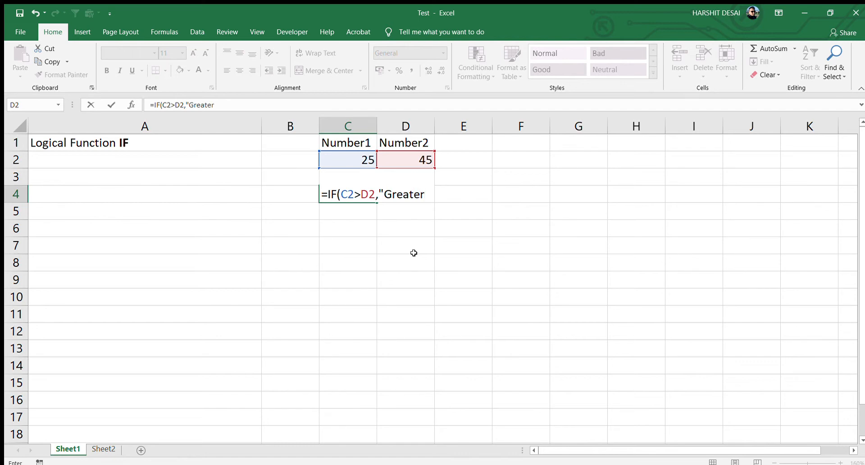
pyautogui.write('","Smaller')
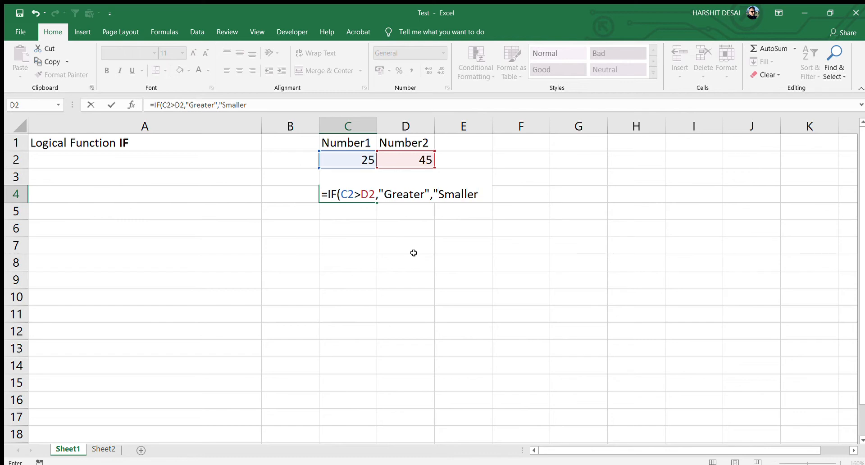
pyautogui.write('")')
pyautogui.press('Return')
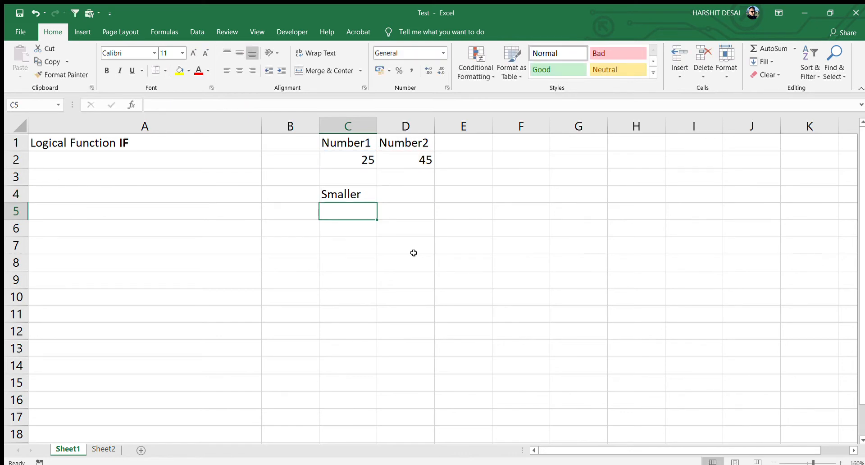
# - Set the Number1 value in cell C2 to 65
pyautogui.press('Up')
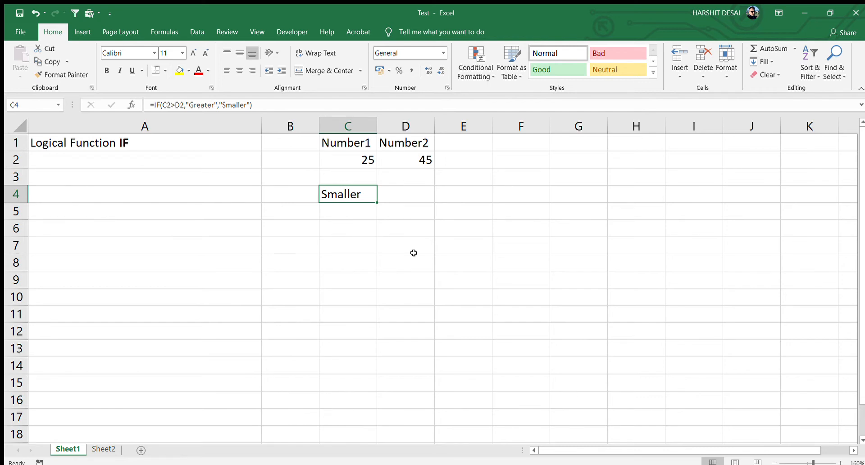
pyautogui.press('Up')
pyautogui.press('Up')
pyautogui.write('65')
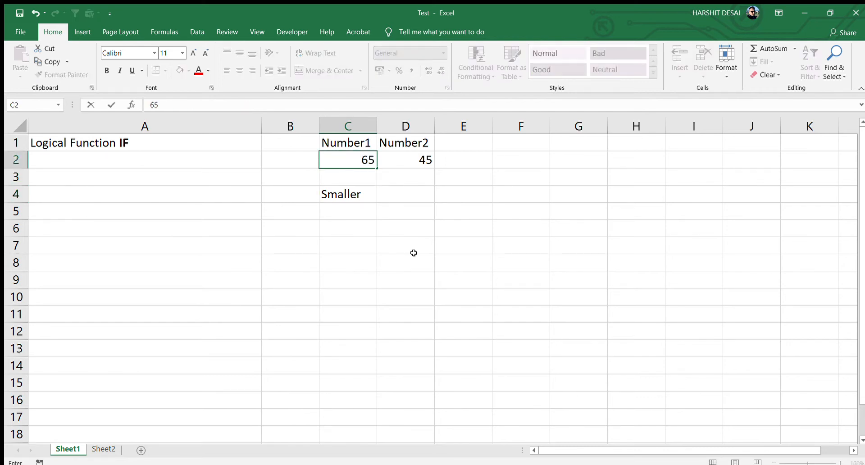
pyautogui.press('Return')
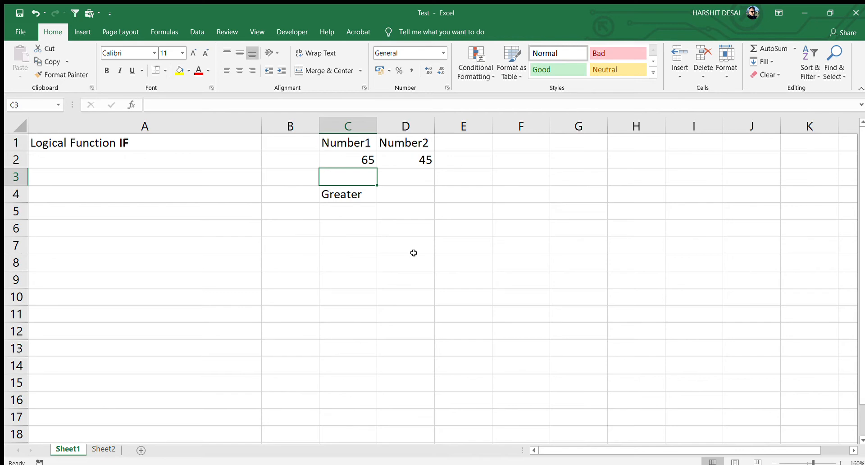
# - Examine the IF formula in cell C4 and its cell references, leaving the formula as it is
pyautogui.press('Down')
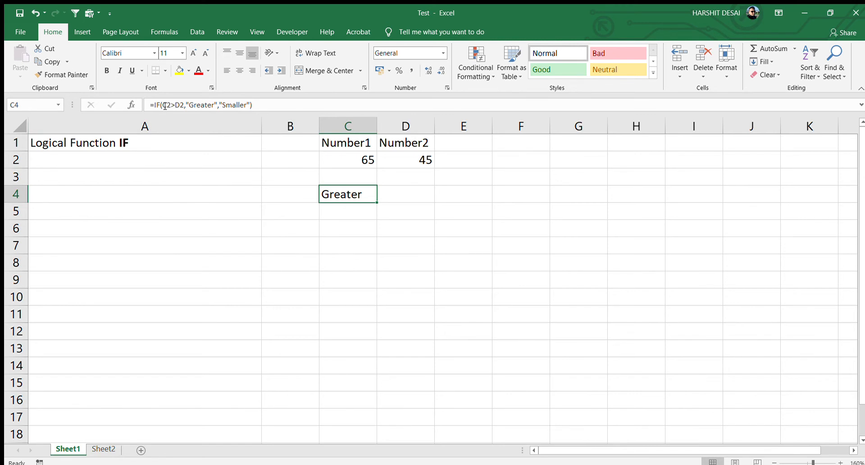
pyautogui.press('F2')
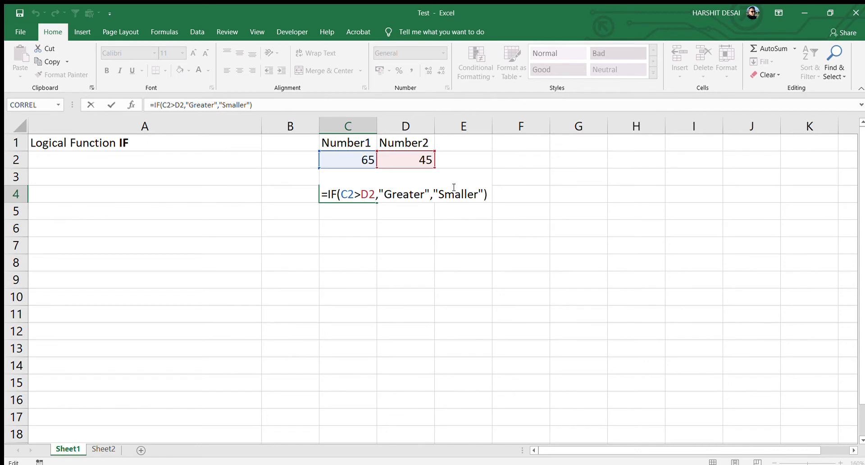
pyautogui.press('Return')
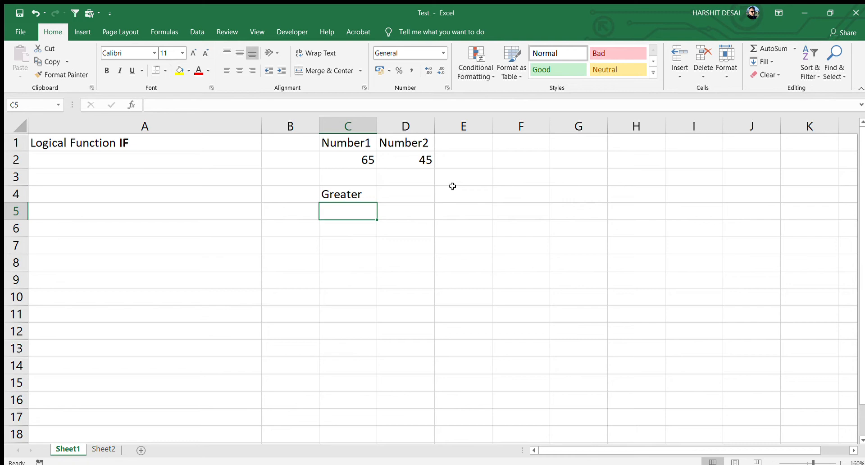
# - On Sheet2, start an IF formula in cell B2 that returns 35 when A2 equals "Apple"
pyautogui.click(104, 449)
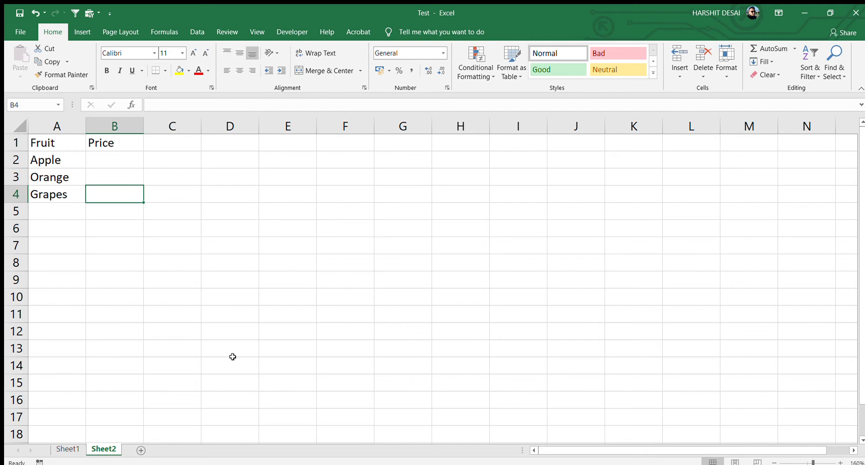
pyautogui.press('Up')
pyautogui.press('Up')
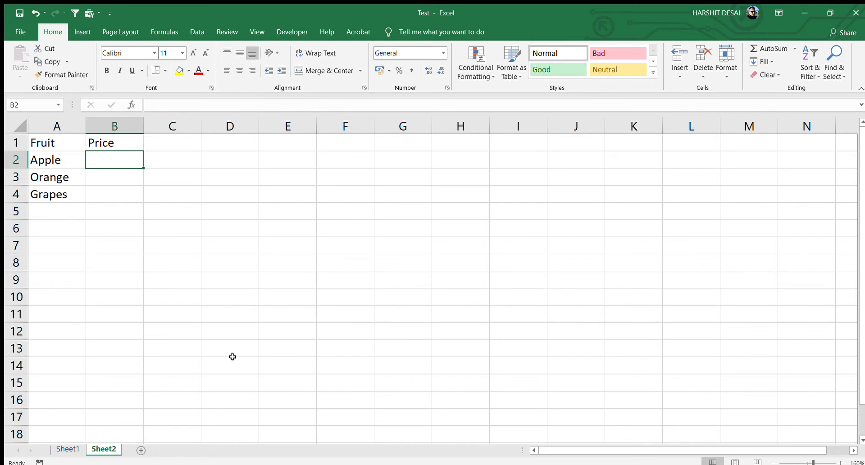
pyautogui.write('=')
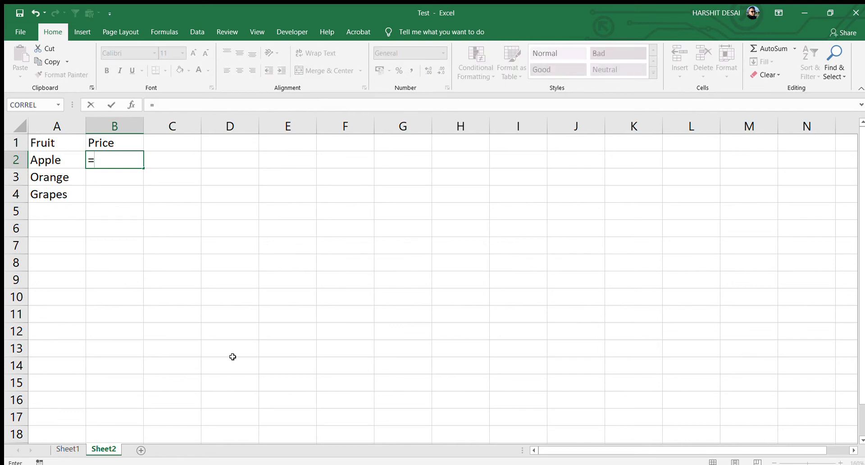
pyautogui.write('IF(')
pyautogui.press('Left')
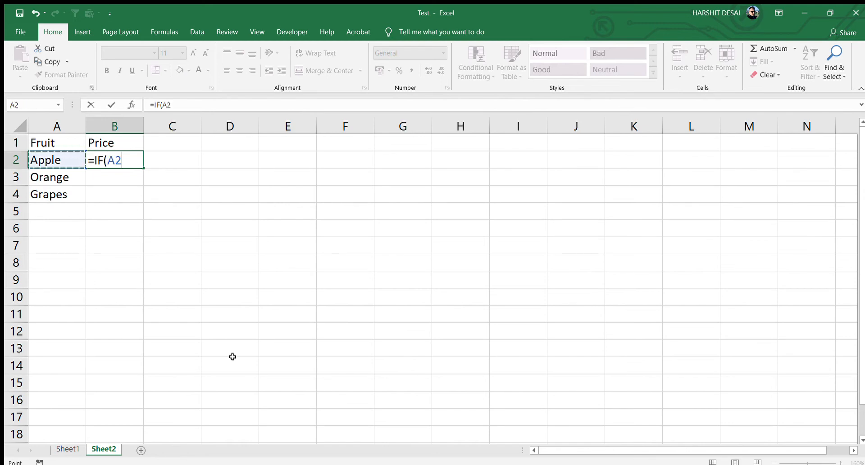
pyautogui.write('=')
pyautogui.write('"A')
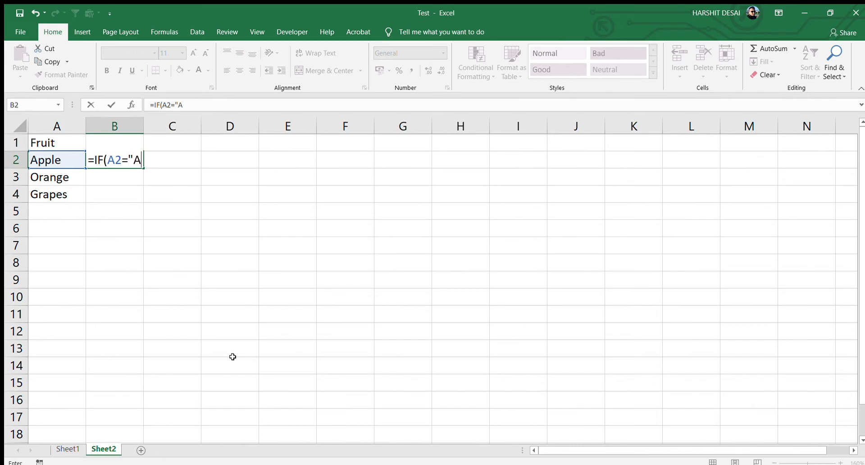
pyautogui.write('pple",35')
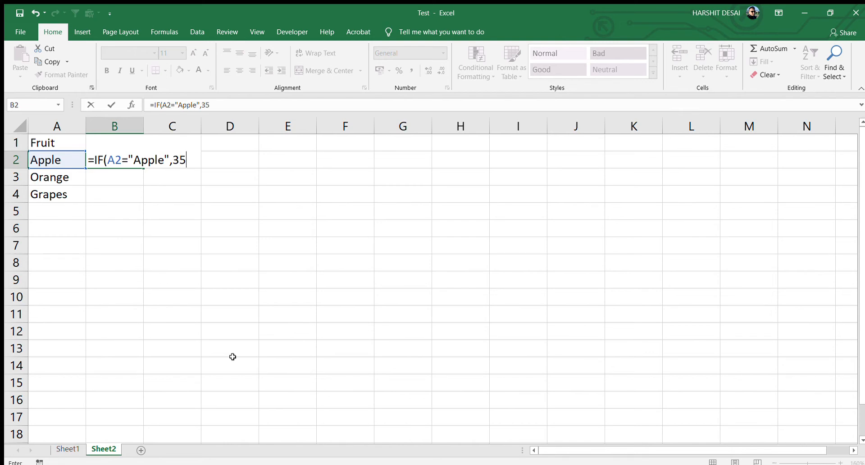
# - Nest an IF in the B2 formula that returns 45 when A2 equals "Orange", and begin a third IF on A2
pyautogui.write(',')
pyautogui.write('if')
pyautogui.press('Tab')
pyautogui.write('A2')
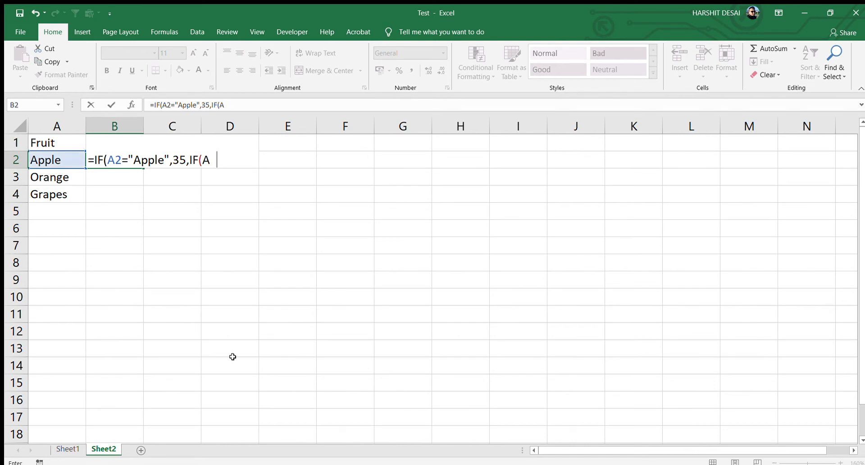
pyautogui.write('="Orange')
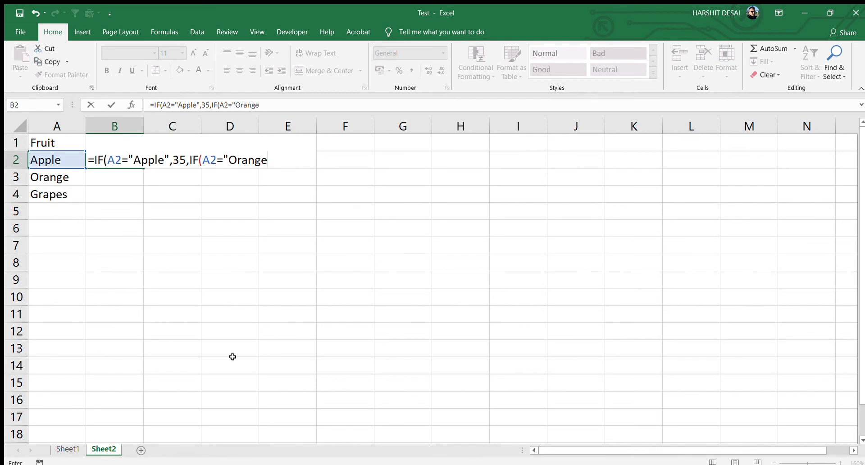
pyautogui.write('",45,IF(A2')
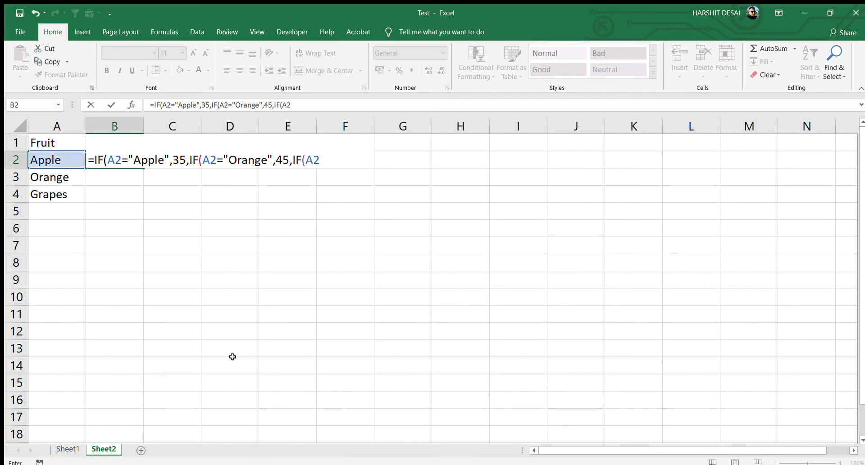
# - Finish the nested formula in B2 so that "Grapes" returns 55 and anything else returns 0
pyautogui.write('="Grapes",')
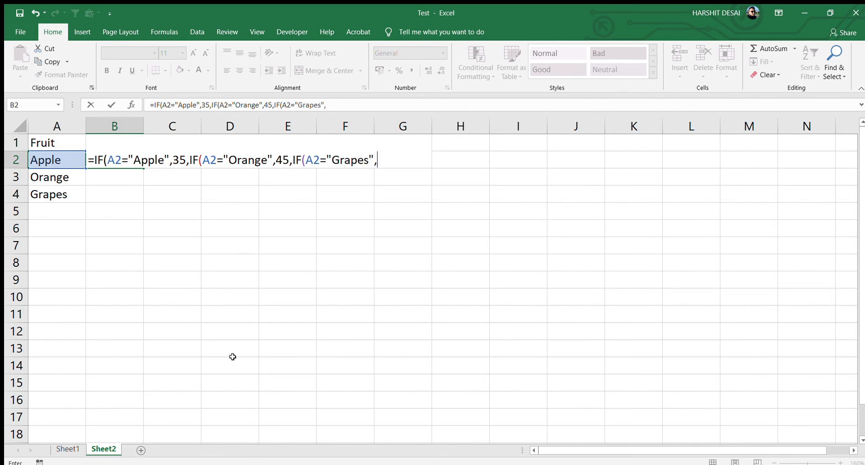
pyautogui.write('55')
pyautogui.write('0')
pyautogui.write('))')
pyautogui.press('Return')
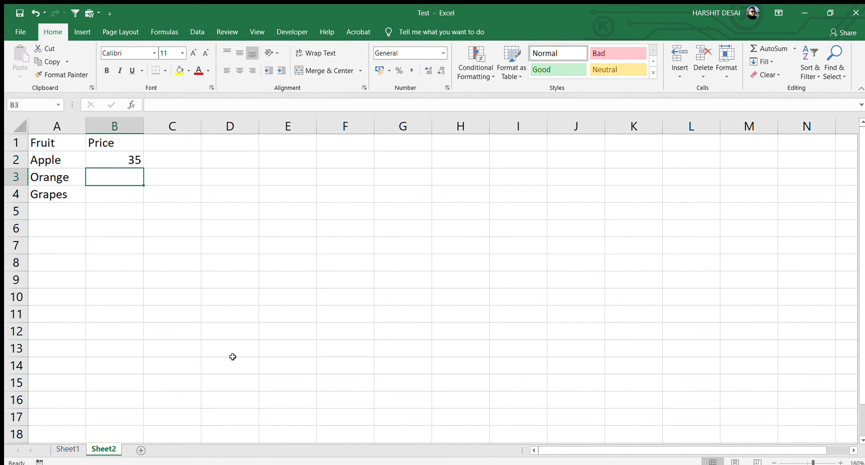
# - Copy the price formula from B2 down to the Orange and Grapes rows in B3:B4
pyautogui.press('Up')
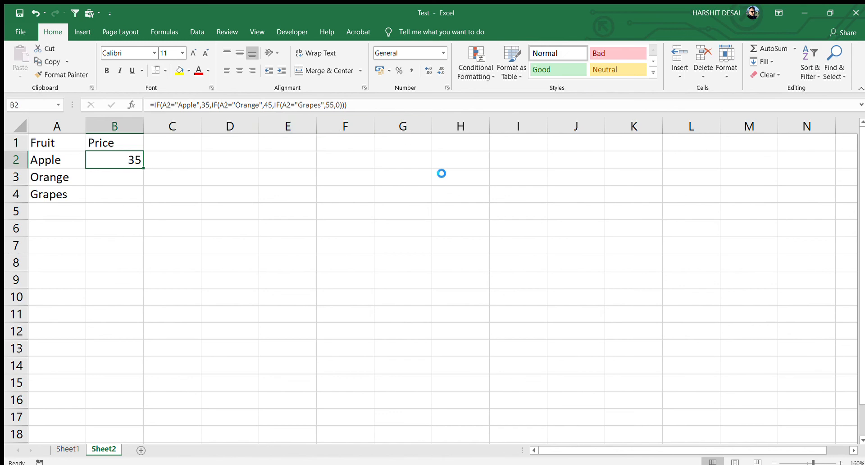
pyautogui.hotkey('ctrl', 'c')
pyautogui.hotkey('shift', 'Down')
pyautogui.hotkey('shift', 'Down')
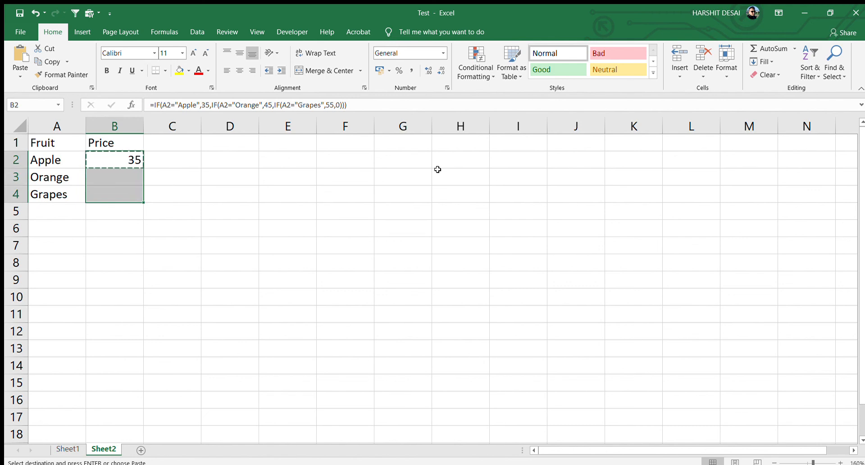
pyautogui.hotkey('ctrl', 'v')
pyautogui.press('Down')
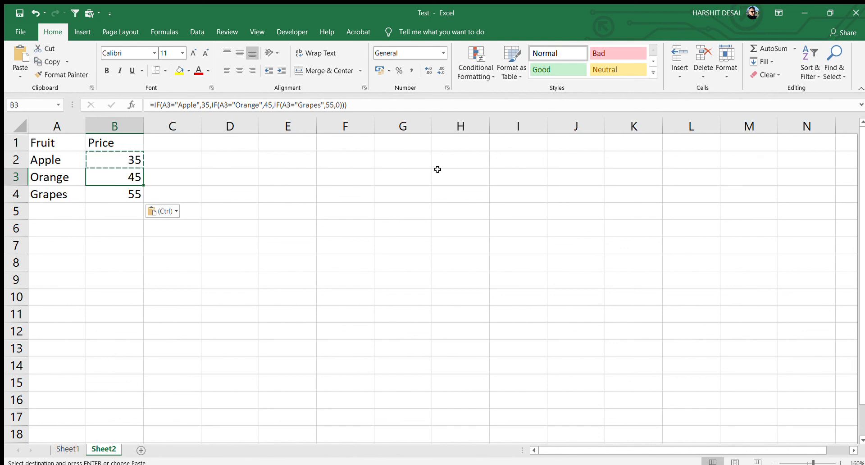
# - Add the entry "Na" to the Fruit column in cell A5
pyautogui.press('Left')
pyautogui.press('Down')
pyautogui.press('Down')
pyautogui.press('Escape')
pyautogui.write('Na')
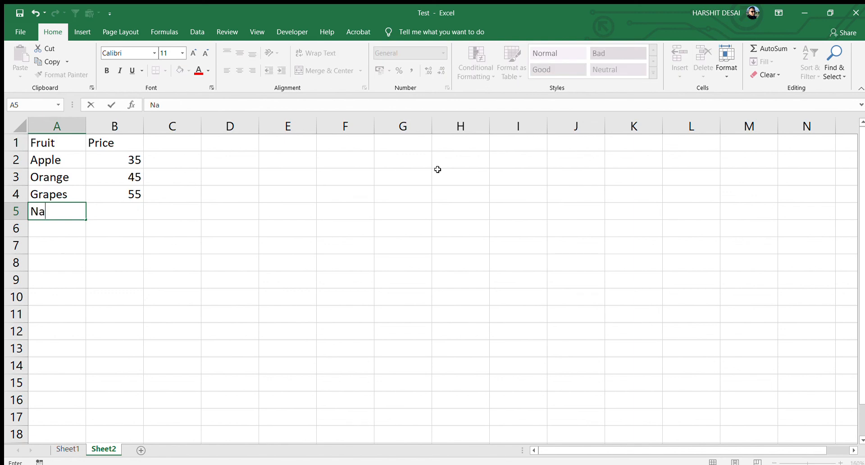
pyautogui.press('Tab')
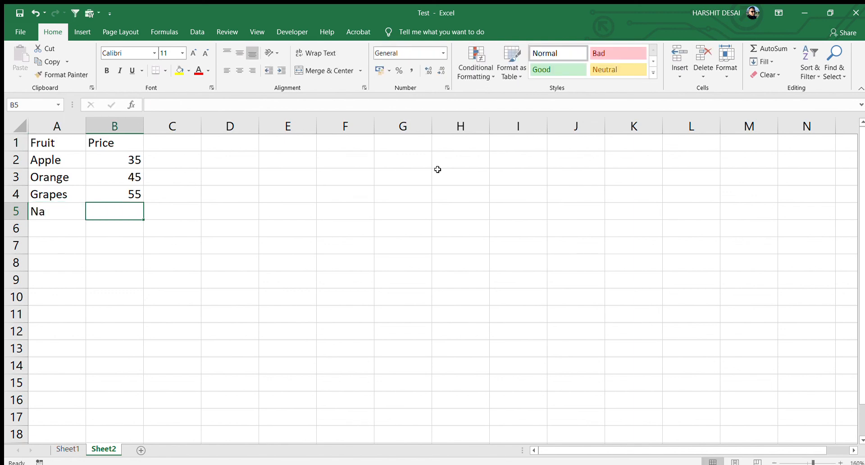
# - Copy the price formula from B4 to B5 and open the pasted formula for inspection
pyautogui.press('Up')
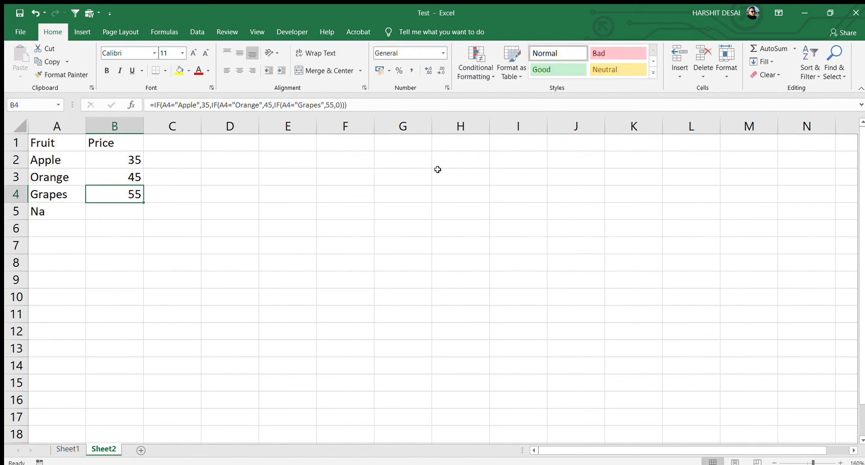
pyautogui.press('Up')
pyautogui.press('Down')
pyautogui.hotkey('ctrl', 'c')
pyautogui.press('Down')
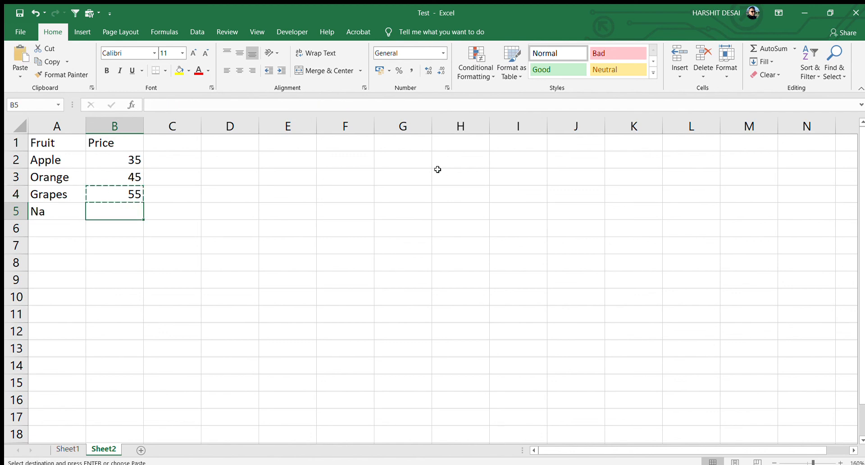
pyautogui.hotkey('ctrl', 'v')
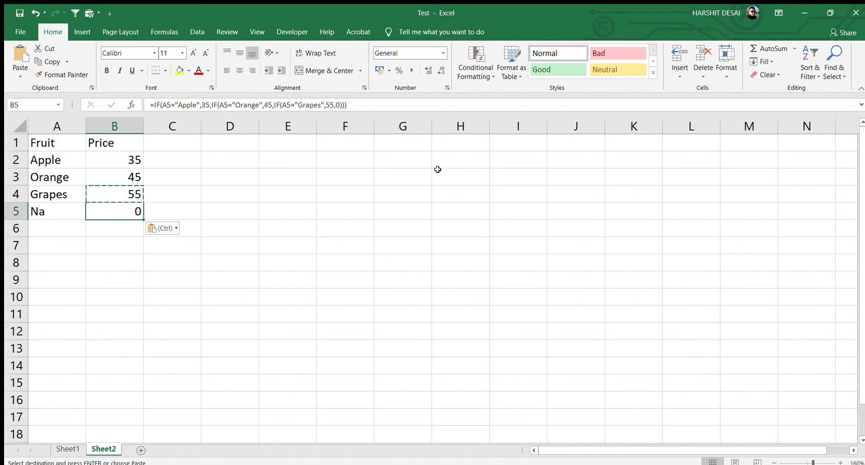
pyautogui.press('F2')
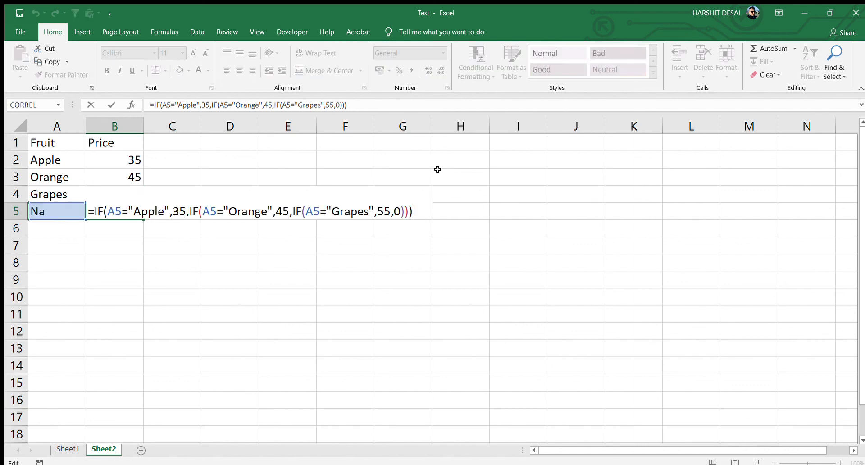